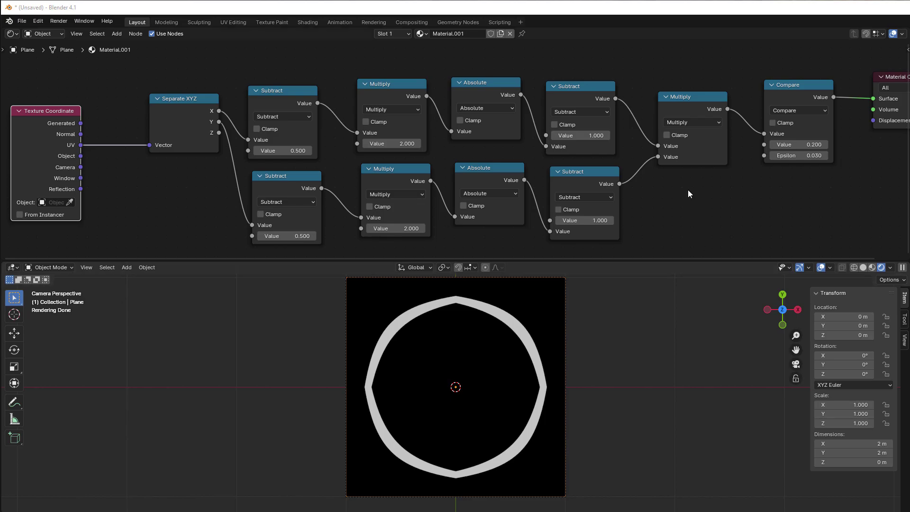
- Move the Texture Coordinate node away from the Separate XYZ node to make room between them
middle_click_drag(197, 207, 306, 191)
scroll(305, 189, "up", 1)
left_click_drag(146, 158, 115, 158)
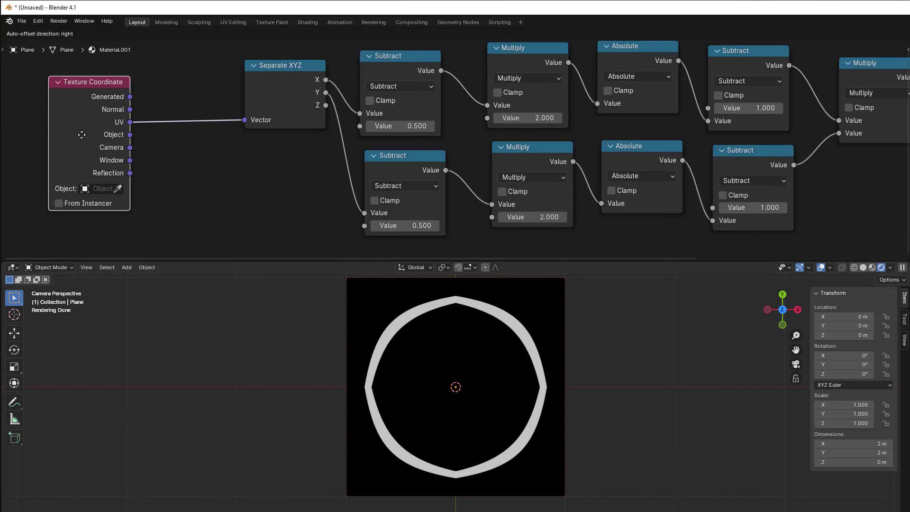
left_click_drag(129, 122, 182, 189)
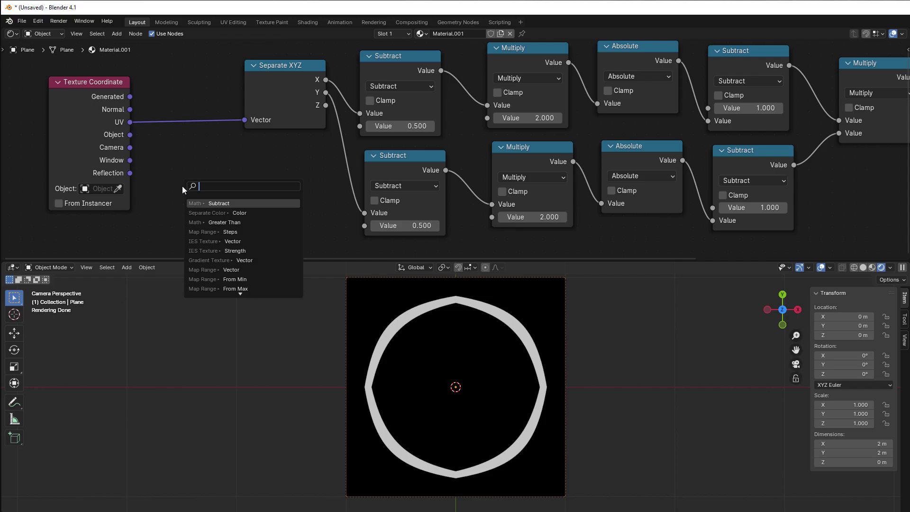
key("Escape")
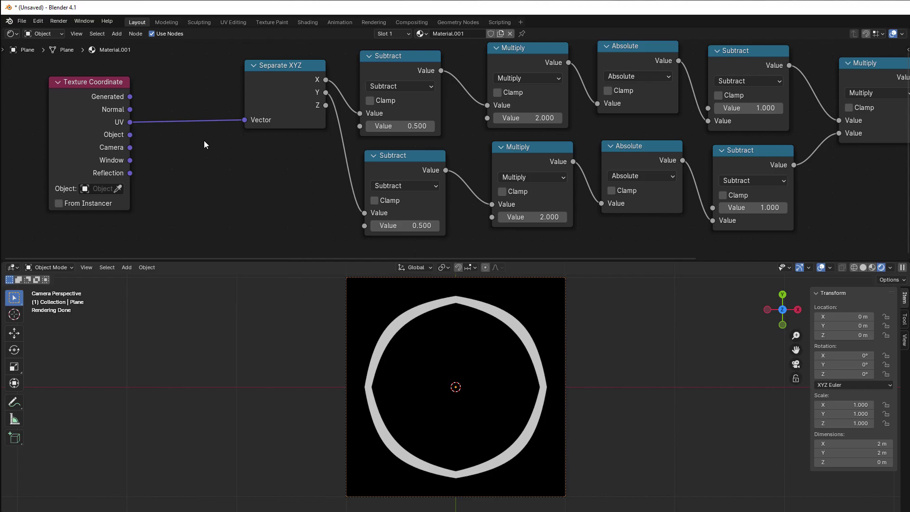
scroll(229, 173, "down", 2)
middle_click_drag(229, 173, 174, 188)
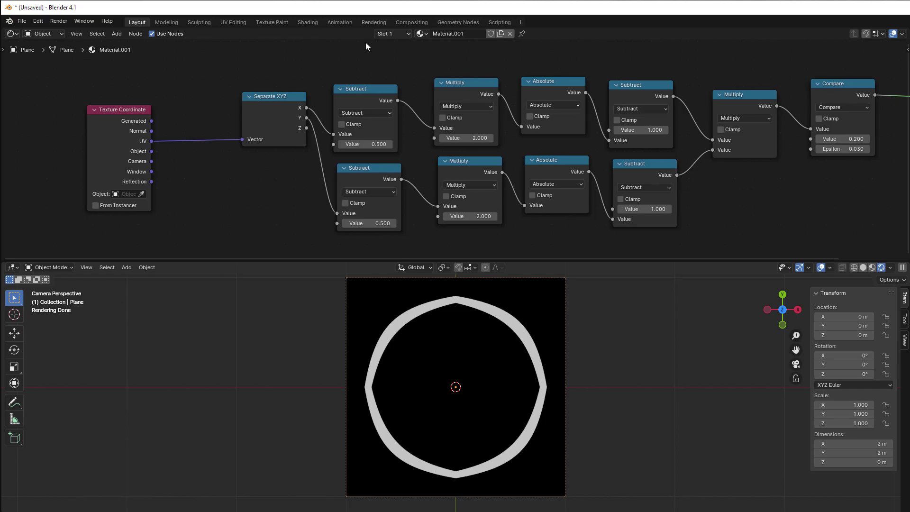
middle_click_drag(224, 235, 315, 215)
scroll(266, 189, "up", 1)
left_click_drag(162, 132, 119, 134)
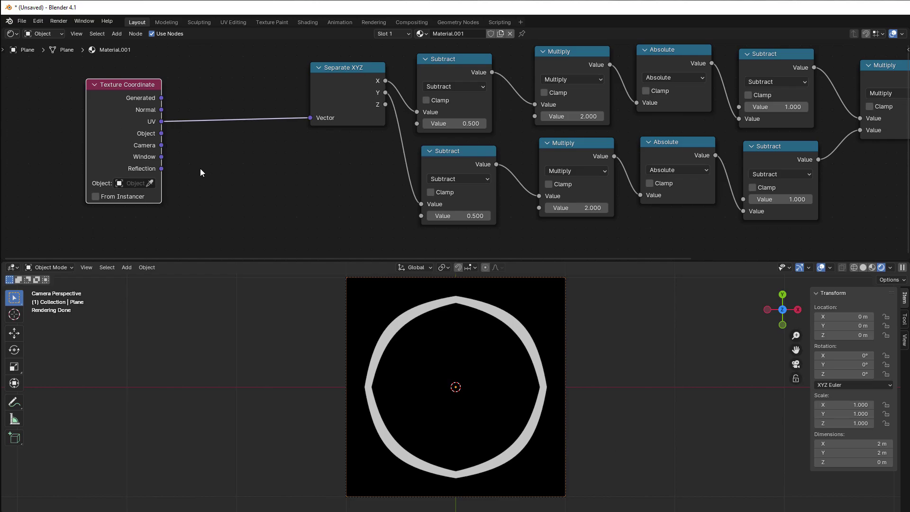
- Add a Vector Math node below the link between the Texture Coordinate and Separate XYZ nodes
key("shift+a")
mouse_move(200, 169)
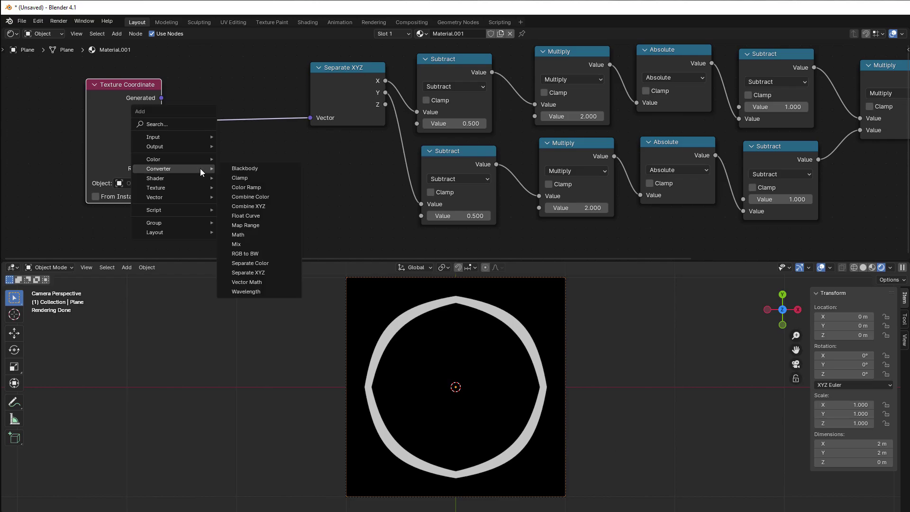
left_click(266, 282)
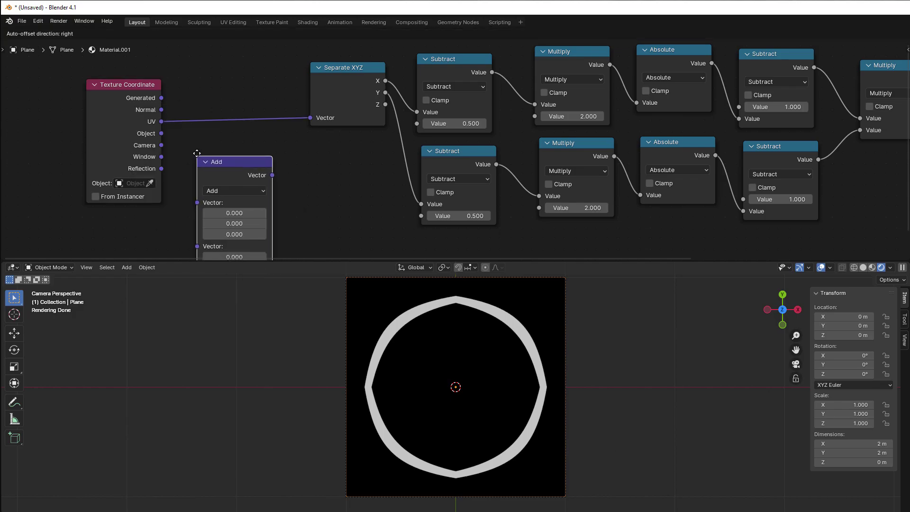
left_click(212, 172)
- Set the Vector Math node to Subtract and insert it into the link between the UV output and Separate XYZ
scroll(280, 180, "up", 2)
middle_click_drag(279, 181, 390, 219)
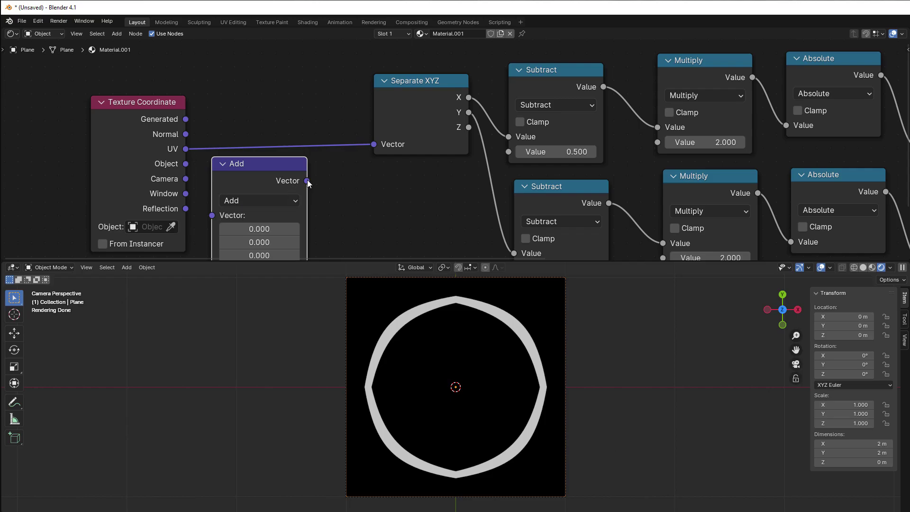
scroll(355, 223, "down", 1)
middle_click_drag(355, 223, 298, 206)
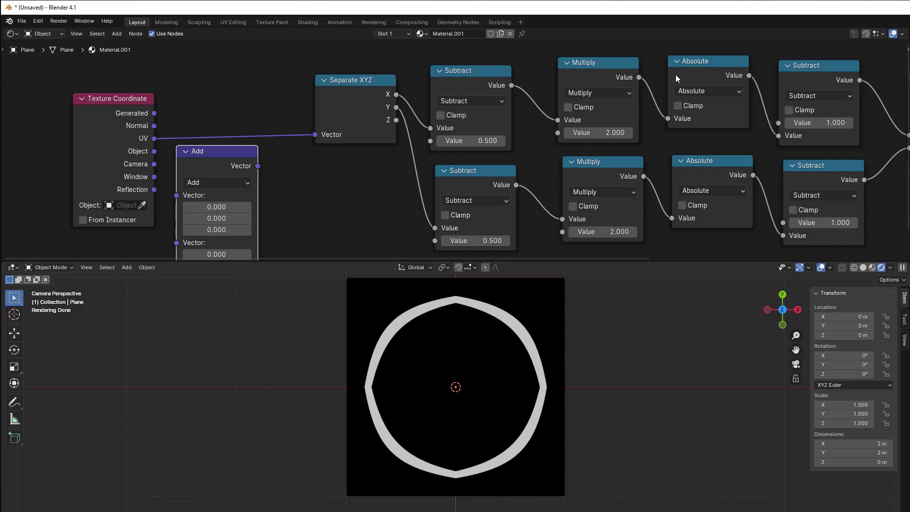
middle_click_drag(365, 239, 413, 236)
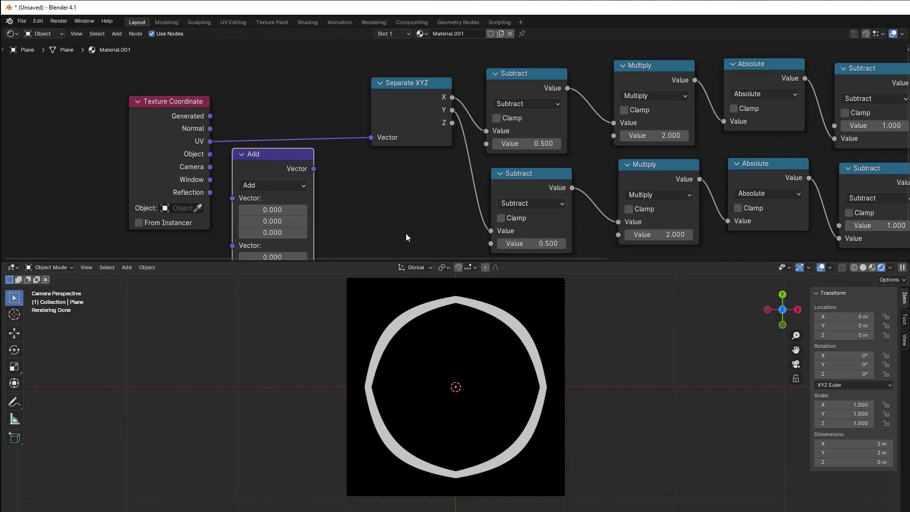
left_click_drag(140, 166, 113, 161)
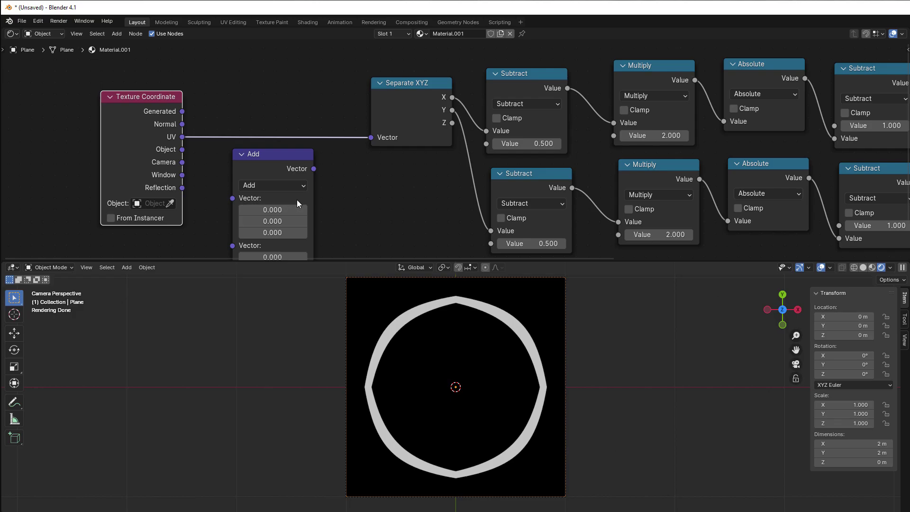
left_click(269, 187)
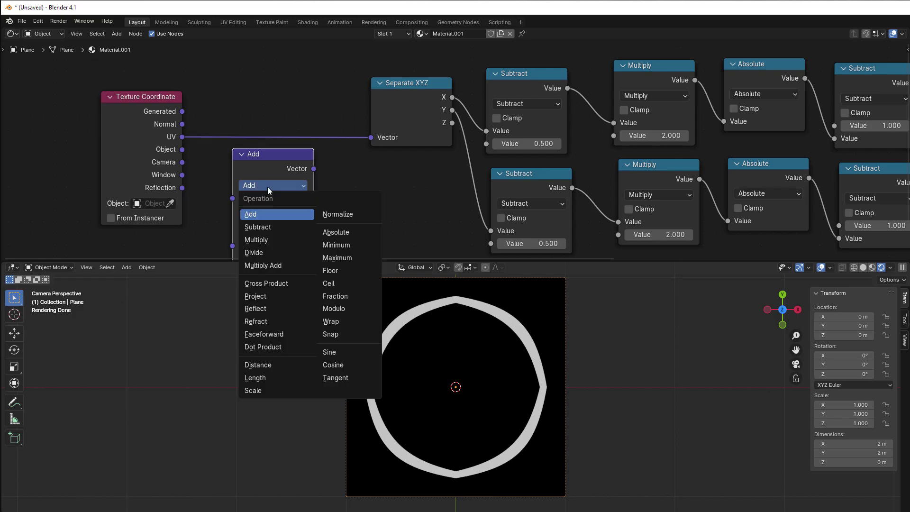
left_click(267, 226)
left_click_drag(258, 162, 254, 98)
scroll(256, 162, "up", 2)
left_click_drag(64, 149, 80, 140)
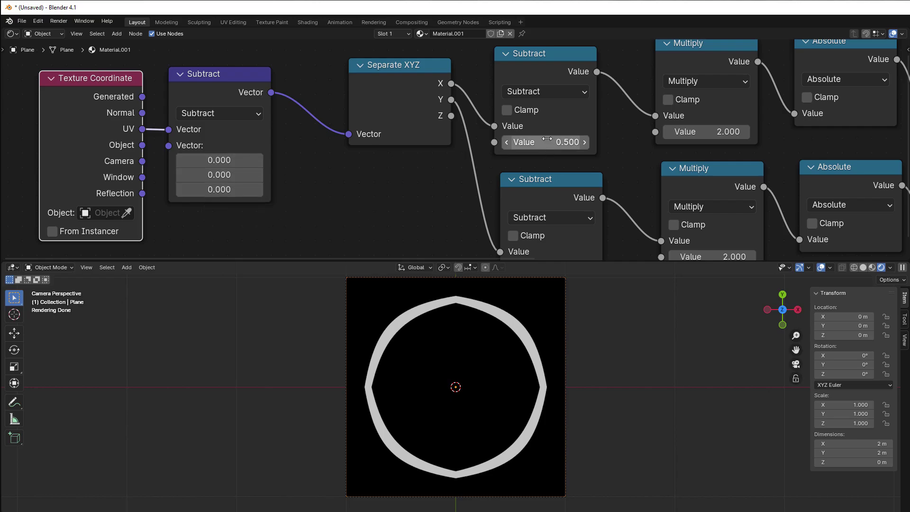
- Set the second vector's X and Y values in the vector Subtract node to 0.5
key("ctrl+c")
key("ctrl+v")
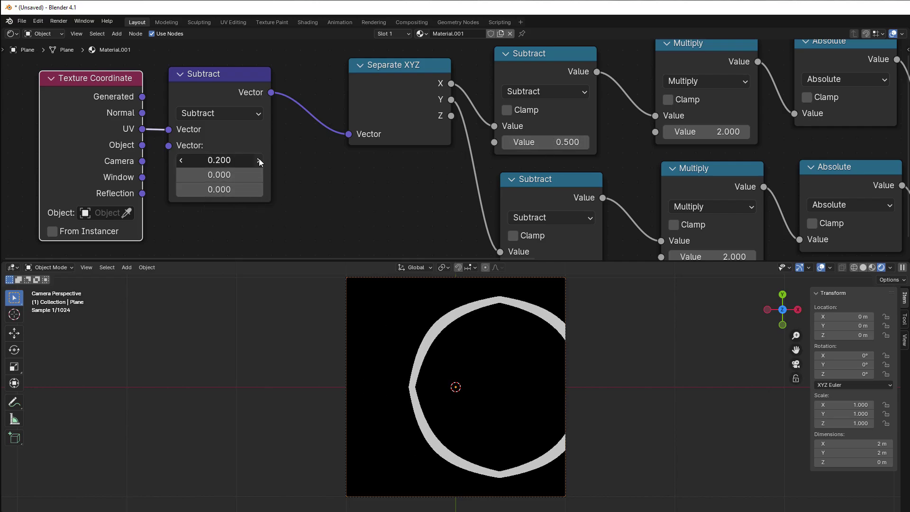
left_click(258, 175)
left_click(258, 175)
left_click(258, 175)
left_click(258, 175)
left_click(258, 175)
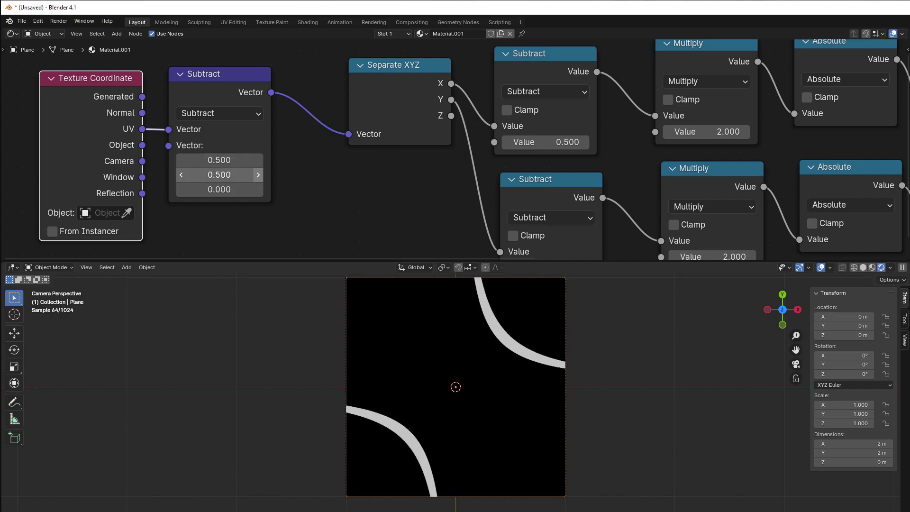
- Connect Separate XYZ's X output directly to the upper Multiply node and delete the bypassed upper Subtract node
scroll(374, 178, "down", 2)
middle_click_drag(374, 178, 250, 169)
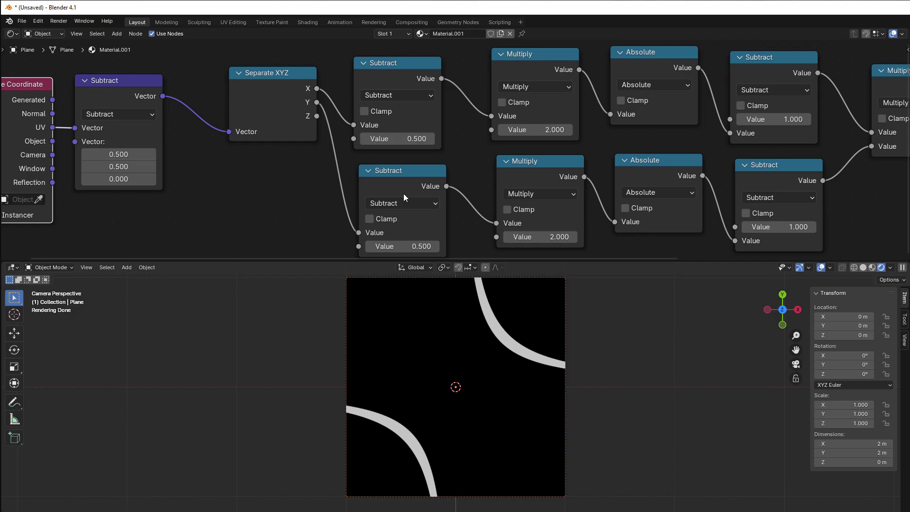
mouse_move(260, 192)
middle_mouse_down()
mouse_move(400, 202)
mouse_move(277, 191)
middle_mouse_up()
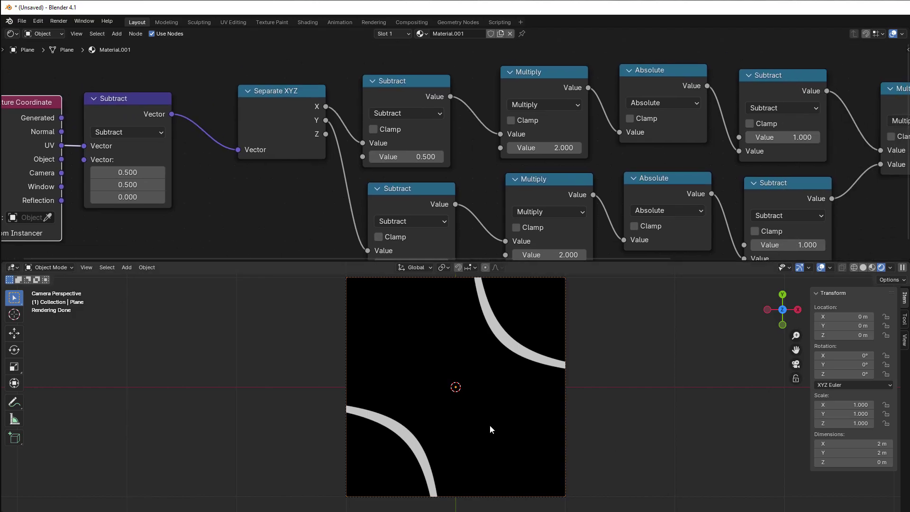
left_click_drag(326, 106, 500, 133)
left_click(419, 94)
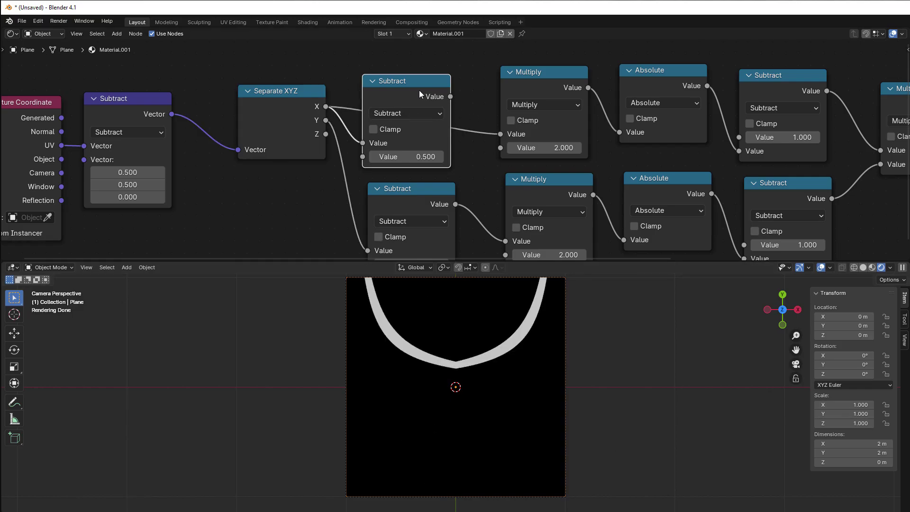
key("x")
- Connect Separate XYZ's Y output directly to the lower Multiply node and delete the bypassed lower Subtract node
left_click_drag(415, 197, 413, 195)
left_click(348, 140)
left_click_drag(326, 120, 504, 241)
left_click(394, 193)
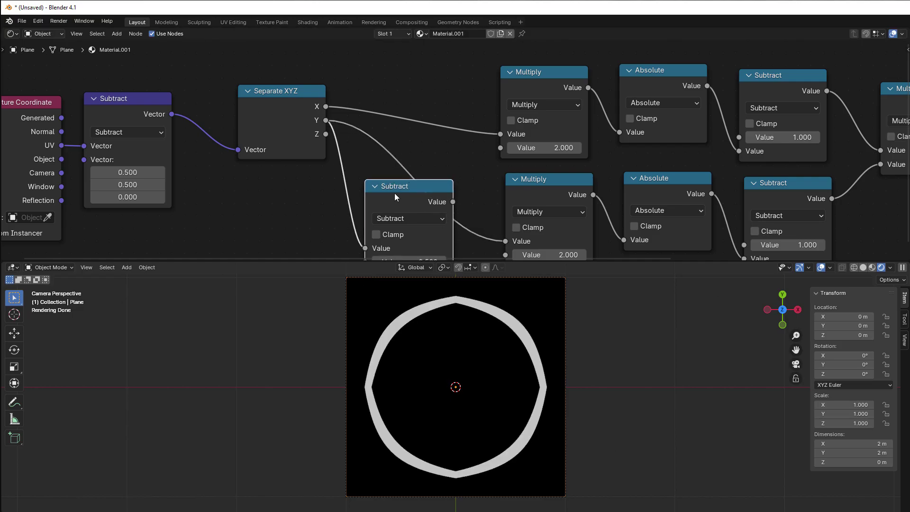
key("x")
- Move the Separate XYZ, vector Subtract and Texture Coordinate nodes closer to the Multiply nodes
scroll(197, 195, "down", 2)
middle_click_drag(197, 195, 265, 187)
left_click_drag(330, 119, 409, 140)
left_click_drag(232, 137, 300, 149)
left_click_drag(125, 141, 188, 145)
middle_click_drag(354, 200, 244, 193)
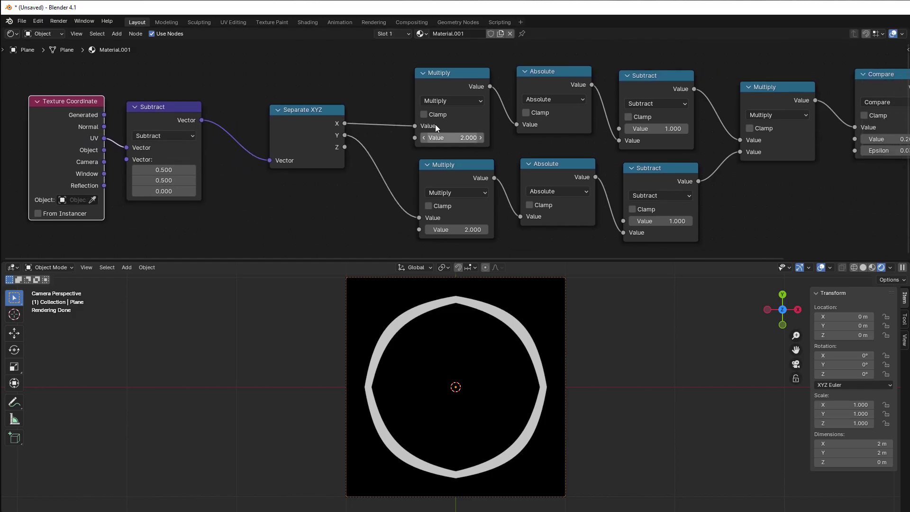
- Duplicate the vector Subtract node into the link before Separate XYZ and change the copy's operation to Multiply
middle_click_drag(299, 206, 332, 202)
left_click(190, 112)
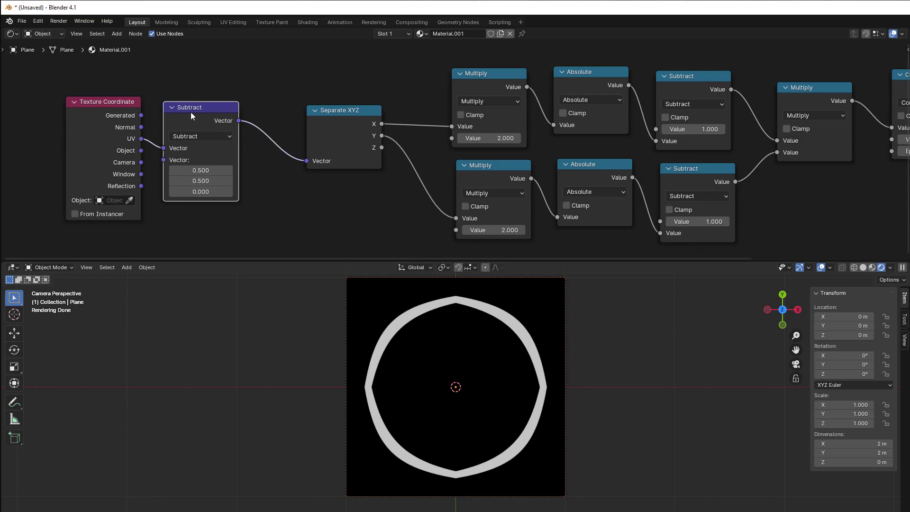
key("shift+d")
left_click(257, 100)
left_click(322, 124)
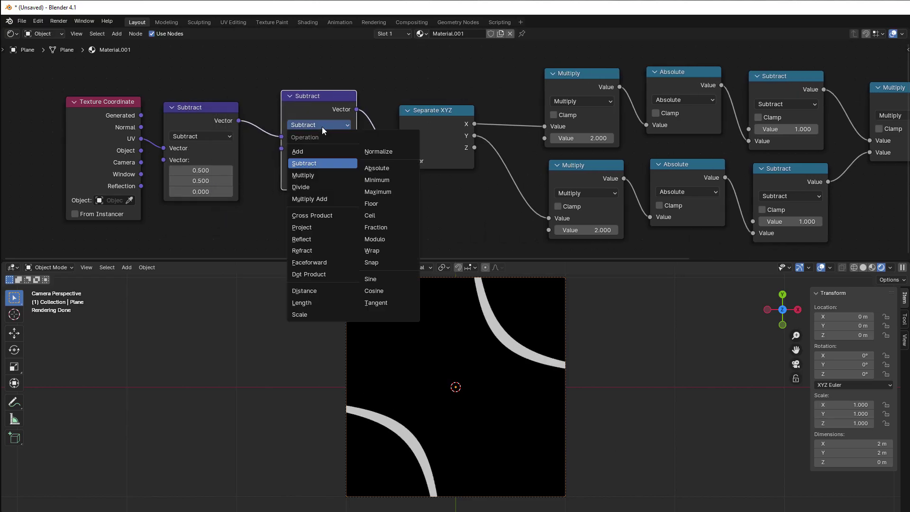
left_click(320, 176)
- Set the vector Multiply node's X and Y values to 2
left_click(319, 159)
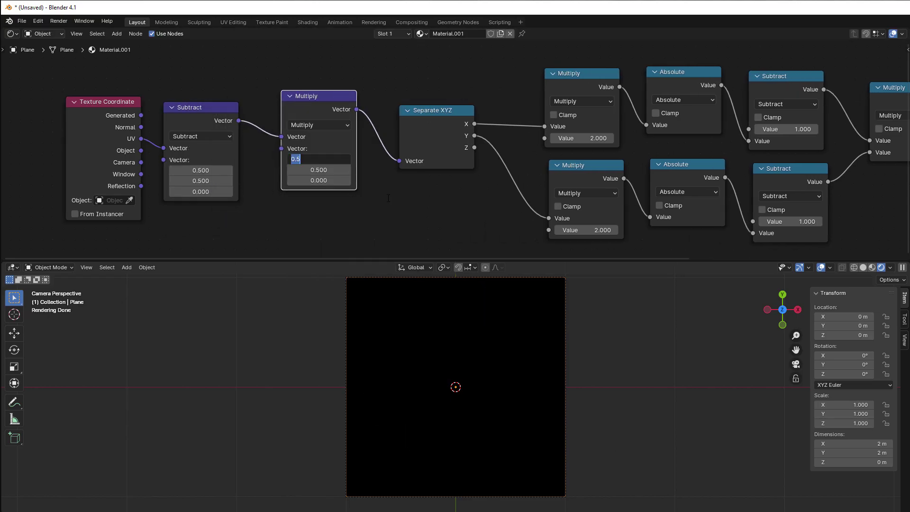
type("2")
key("Tab")
type("2")
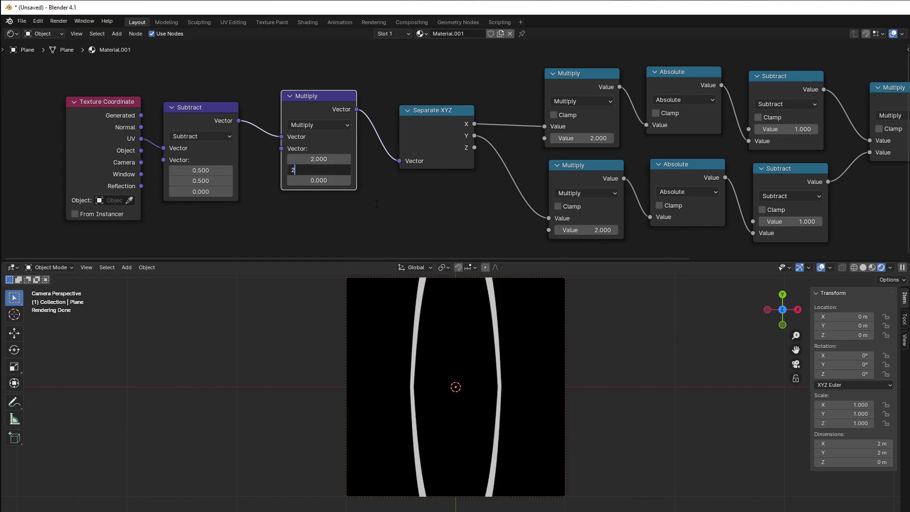
key("Return")
- Connect Separate XYZ's X and Y outputs directly to the two Absolute nodes and delete the bypassed Multiply nodes
scroll(376, 205, "down", 1)
middle_click_drag(366, 208, 297, 217)
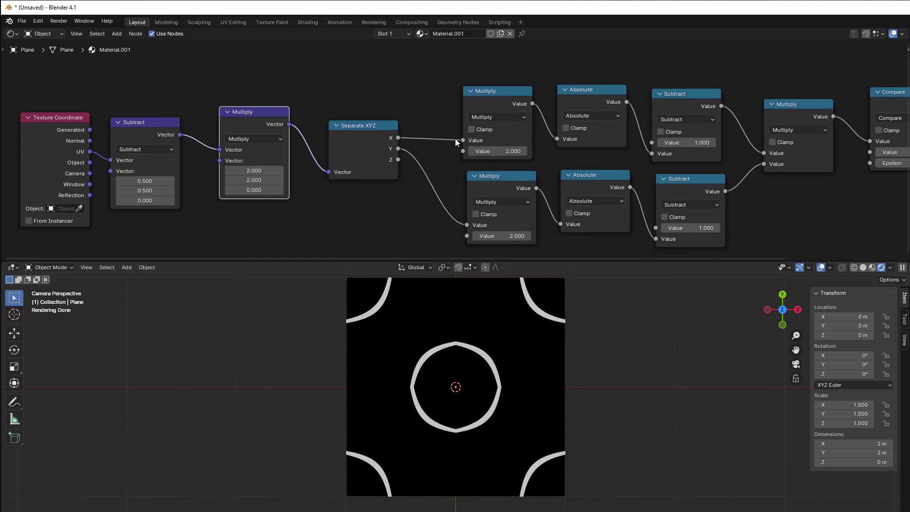
left_click_drag(397, 137, 557, 139)
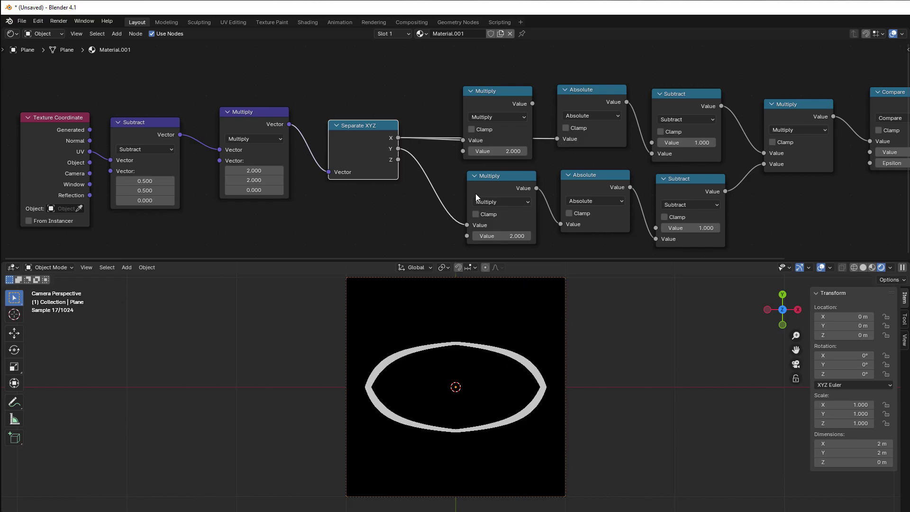
left_click_drag(398, 149, 561, 224)
left_click(491, 107)
key("x")
left_click(492, 174)
key("x")
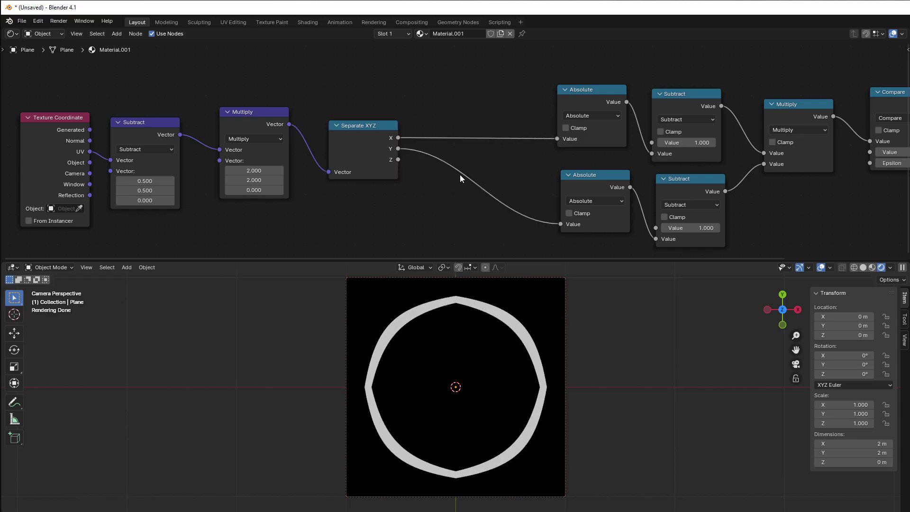
- Move the nodes that follow Separate XYZ closer to it to close the gap
key("Home")
left_click_drag(481, 72, 879, 234)
key("g")
left_click_drag(857, 101, 796, 103)
- Add a Vector Math Absolute node fed by the vector Multiply node's output
scroll(436, 232, "up", 2)
middle_click_drag(405, 221, 452, 208)
left_click_drag(328, 114, 366, 204)
type("ab")
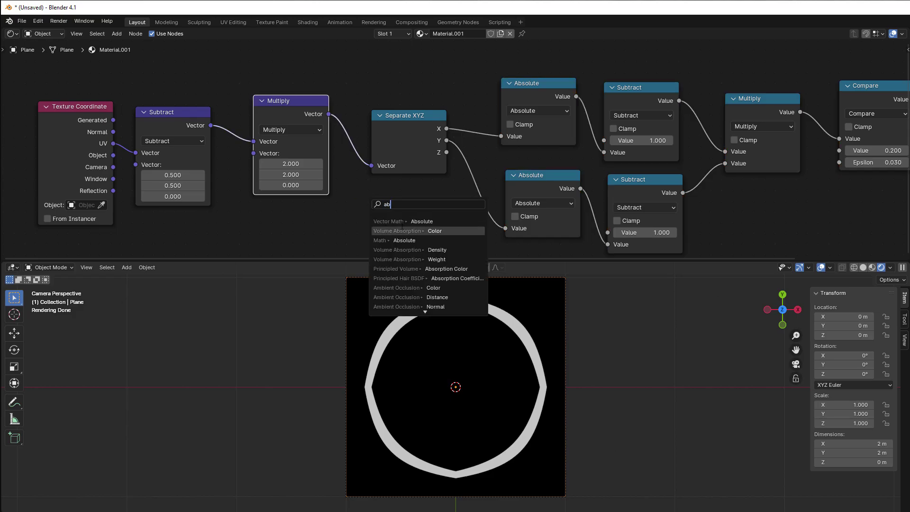
key("Up")
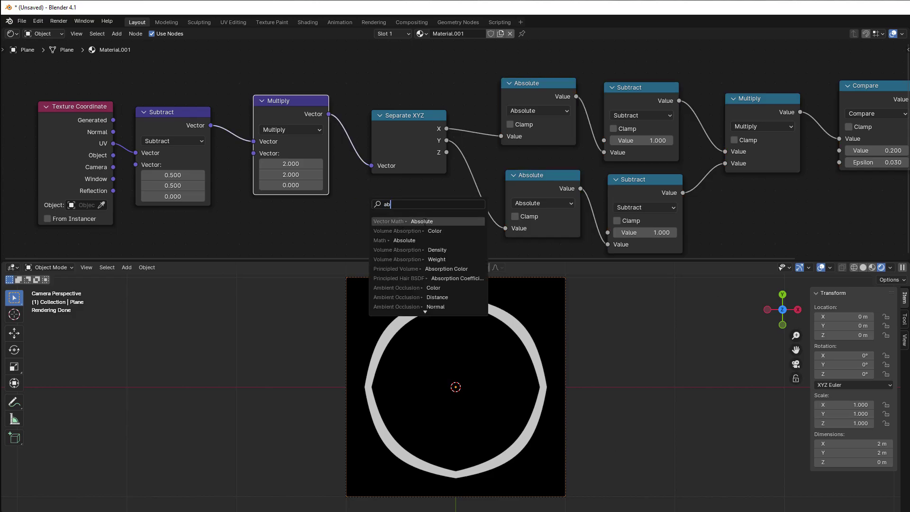
key("Return")
left_click(374, 154)
- Move the nodes before the vector Absolute node back and connect its output to the Separate XYZ input
left_click_drag(34, 77, 277, 223)
left_click_drag(301, 119, 244, 121)
left_click_drag(354, 147, 372, 165)
left_click_drag(324, 144, 328, 124)
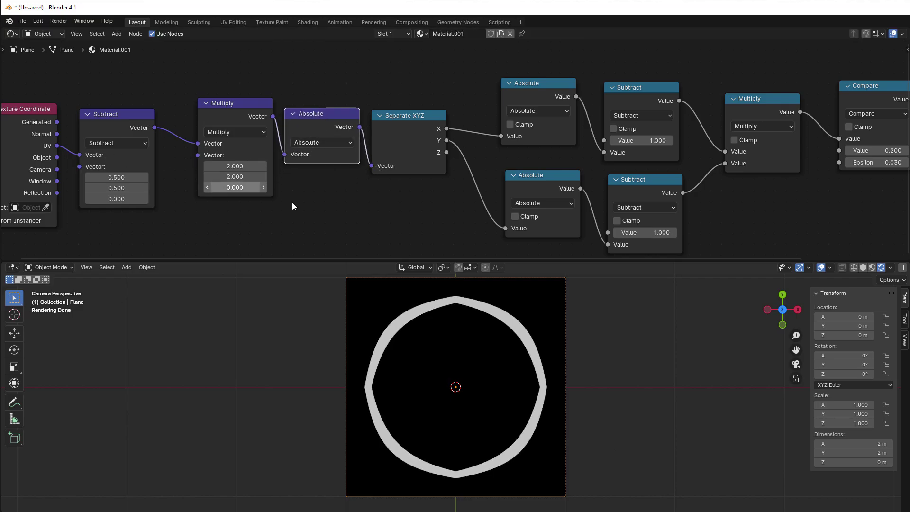
- Connect Separate XYZ's X and Y outputs to the second inputs of the two Subtract nodes and delete the bypassed Absolute nodes
left_click_drag(446, 128, 604, 153)
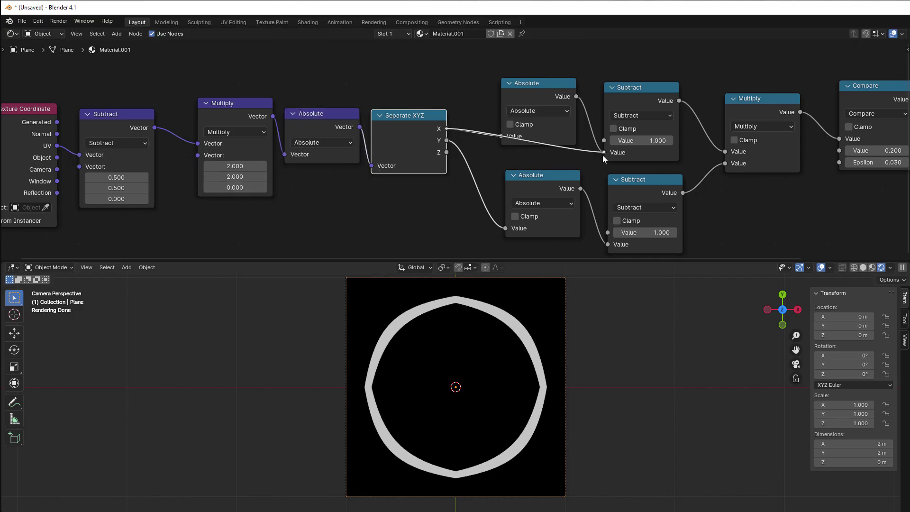
left_click_drag(446, 140, 607, 245)
left_click_drag(447, 123, 607, 227)
left_click(557, 171)
key("x")
left_click(531, 73)
key("x")
- Move the nodes from Texture Coordinate to Separate XYZ closer to the Subtract nodes, leaving a gap before Separate XYZ
key("Home")
left_click_drag(68, 57, 448, 221)
key("g")
left_click(486, 128)
scroll(516, 162, "up", 3)
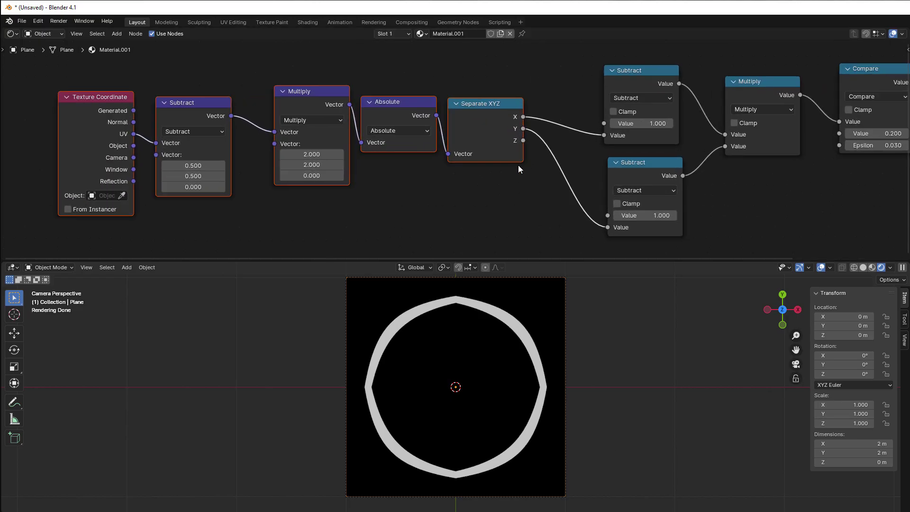
left_click_drag(77, 68, 403, 194)
left_click_drag(381, 104, 327, 103)
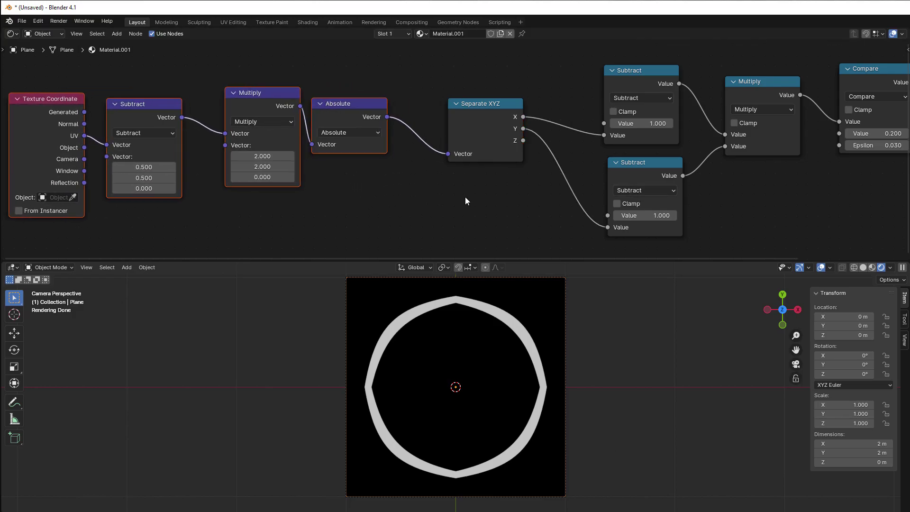
- Duplicate the vector Subtract node between Absolute and Separate XYZ, and move Absolute's link to the copy's second Vector input
middle_click_drag(386, 214, 401, 214)
left_click(152, 124)
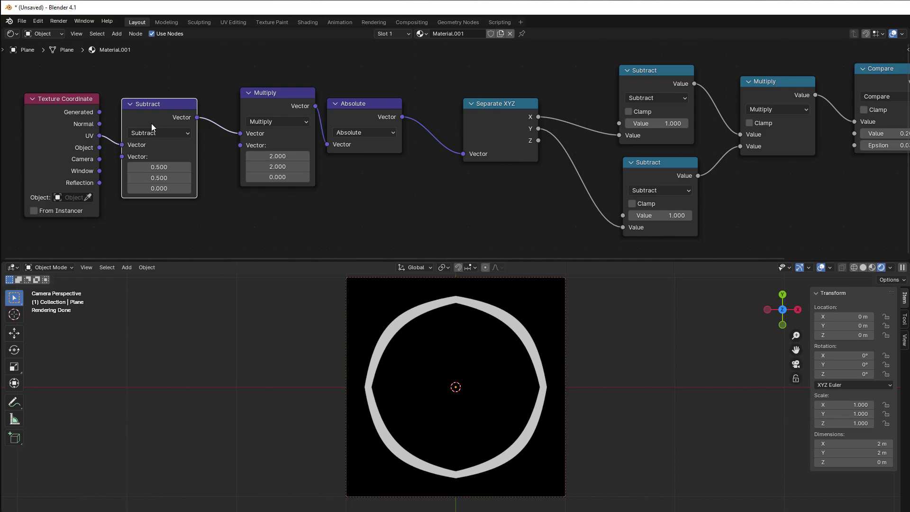
key("shift+d")
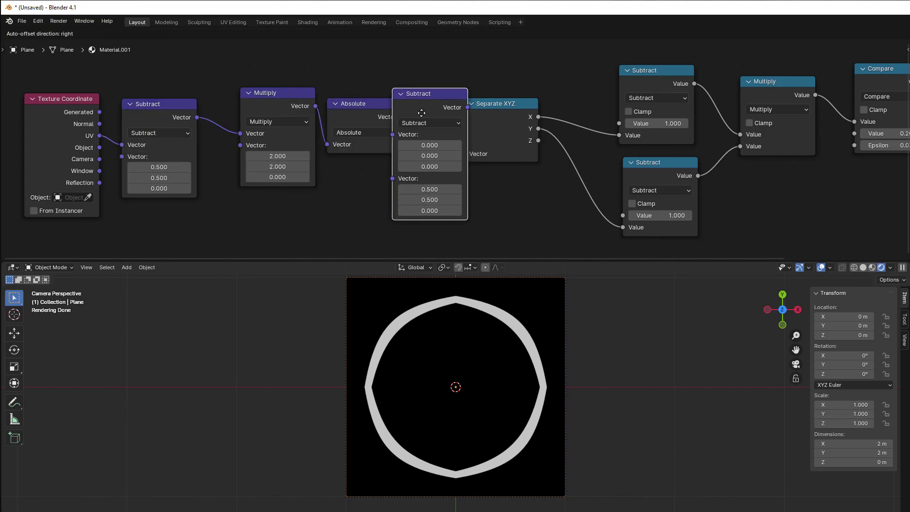
left_click(474, 113)
left_click_drag(444, 134, 445, 178)
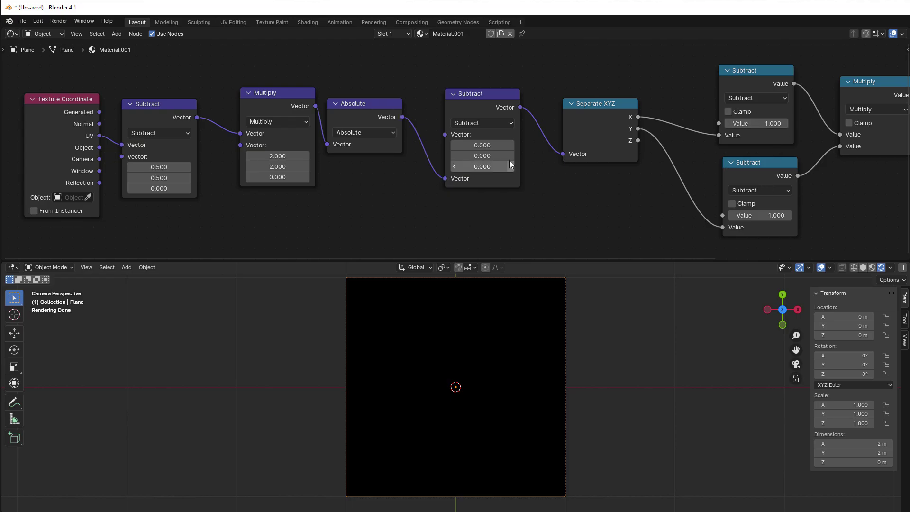
- Set the X and Y values of the new vector Subtract node's first Vector input to 1
left_click(482, 145)
type("1")
key("Return")
left_click(478, 155)
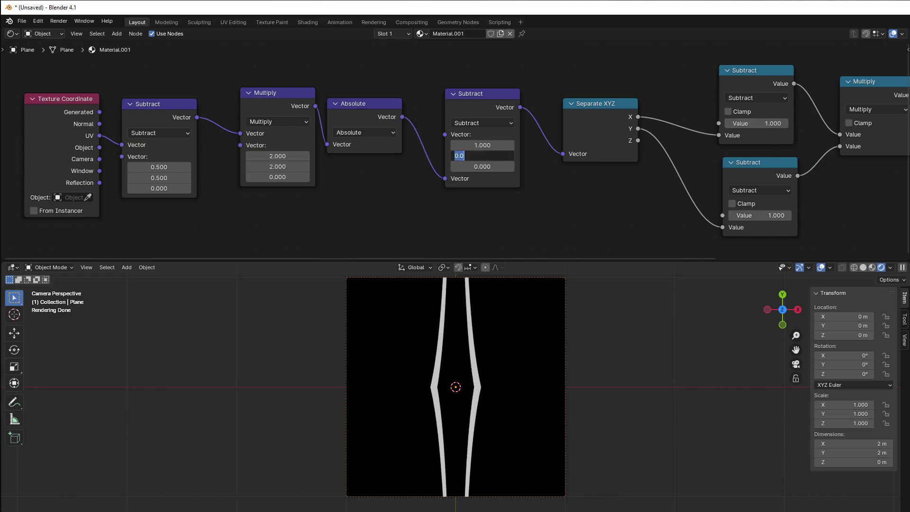
type("1")
key("Return")
- Connect Separate XYZ's X and Y outputs directly to the Multiply node's two inputs and delete the two bypassed math Subtract nodes
scroll(566, 201, "down", 1)
middle_click_drag(566, 200, 362, 238)
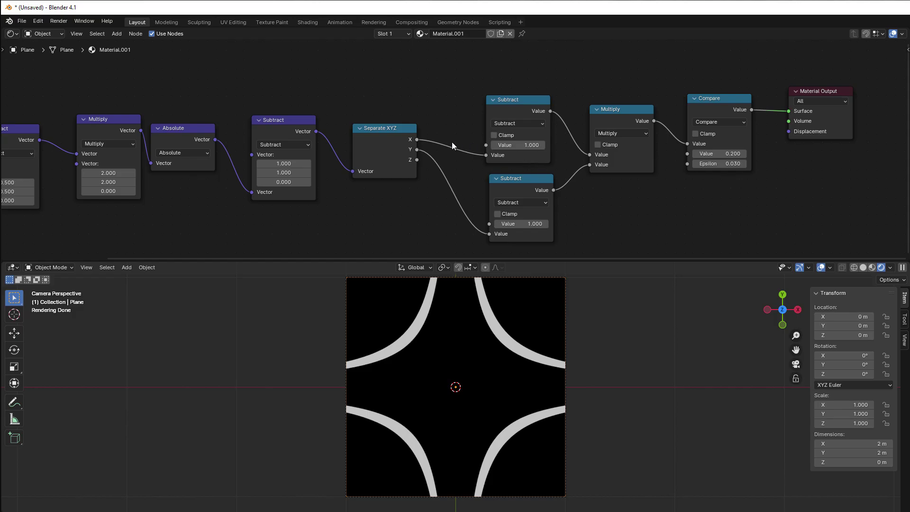
left_click_drag(416, 140, 590, 154)
left_click_drag(416, 150, 590, 165)
left_click(510, 107)
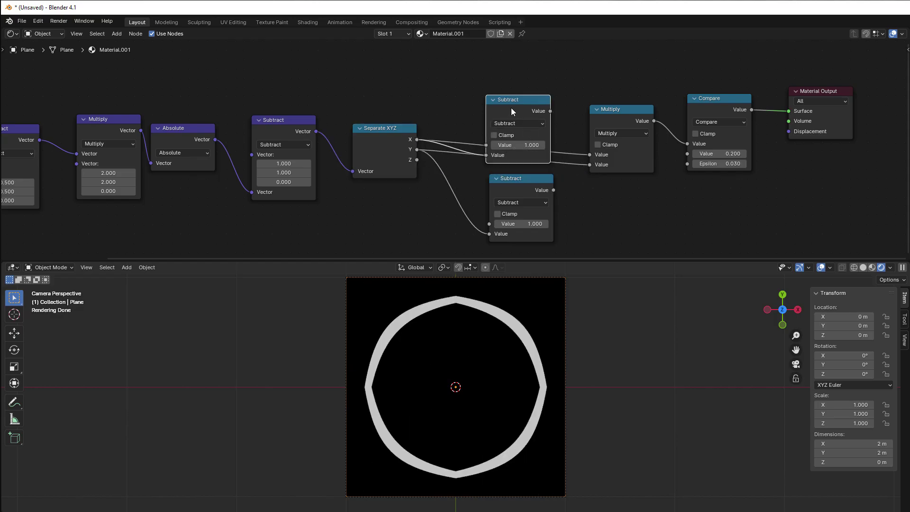
key("x")
left_click(530, 180)
key("x")
- Move the math Multiply node closer to Separate XYZ, and bring the Compare and Material Output nodes in beside it
scroll(480, 219, "down", 1)
middle_click_drag(480, 215, 564, 211)
left_click_drag(659, 117, 562, 109)
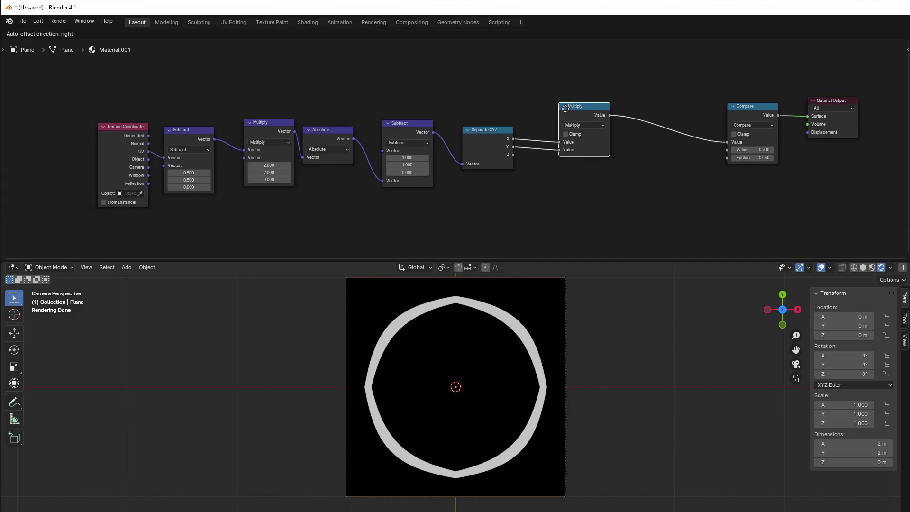
scroll(626, 186, "down", 1)
left_click_drag(718, 87, 779, 134)
key("g")
left_click(602, 95)
scroll(492, 203, "up", 3)
middle_click_drag(418, 232, 468, 226)
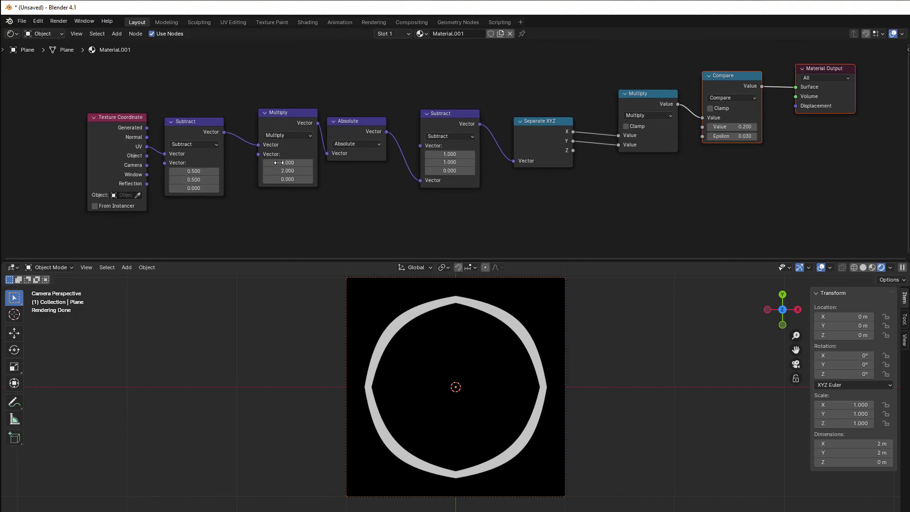
- Close the gaps between the vector nodes, and move Separate XYZ and the nodes after it closer to the second vector Subtract
left_click_drag(440, 130, 419, 130)
left_click_drag(200, 137, 220, 137)
left_click_drag(137, 148, 155, 148)
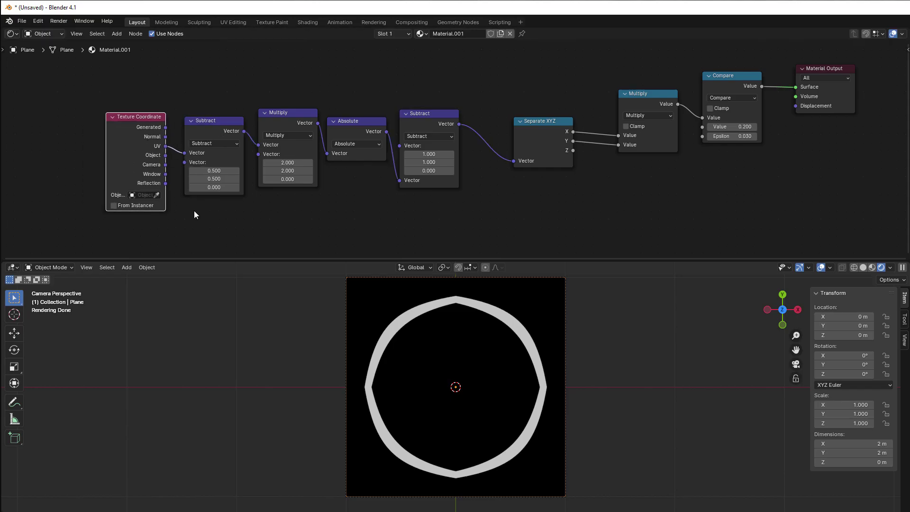
scroll(194, 211, "up", 2)
key("Home")
left_click_drag(577, 57, 812, 174)
left_click_drag(834, 90, 800, 85)
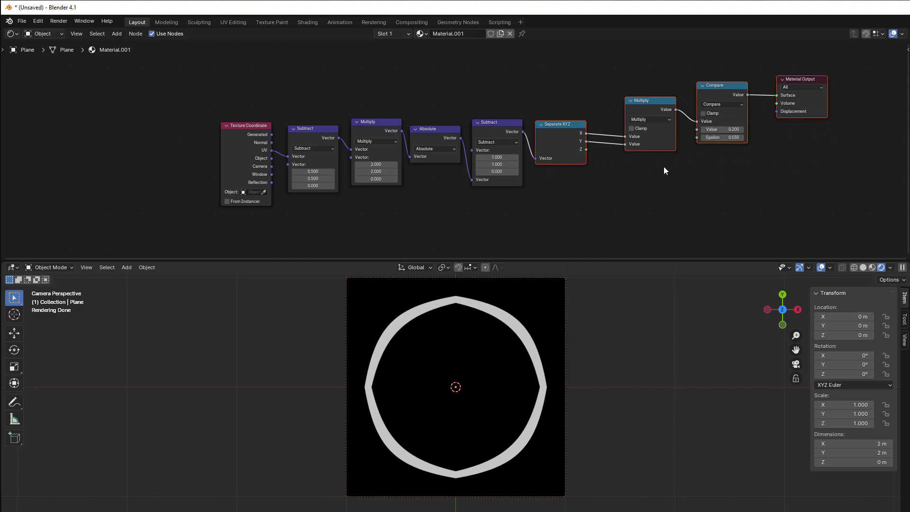
- Change the vector Multiply node's operation to Scale with a scale of 2, and nudge the node into line between its neighbours
scroll(404, 245, "up", 1)
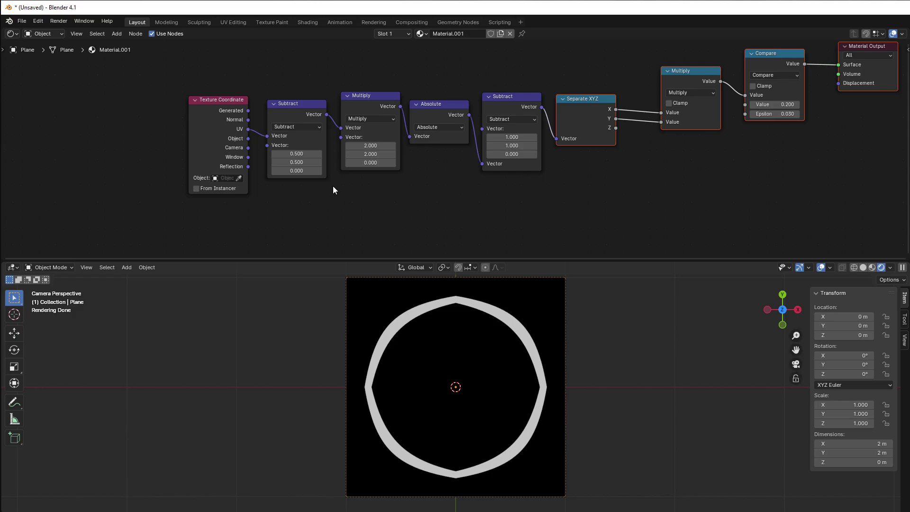
scroll(333, 188, "up", 1)
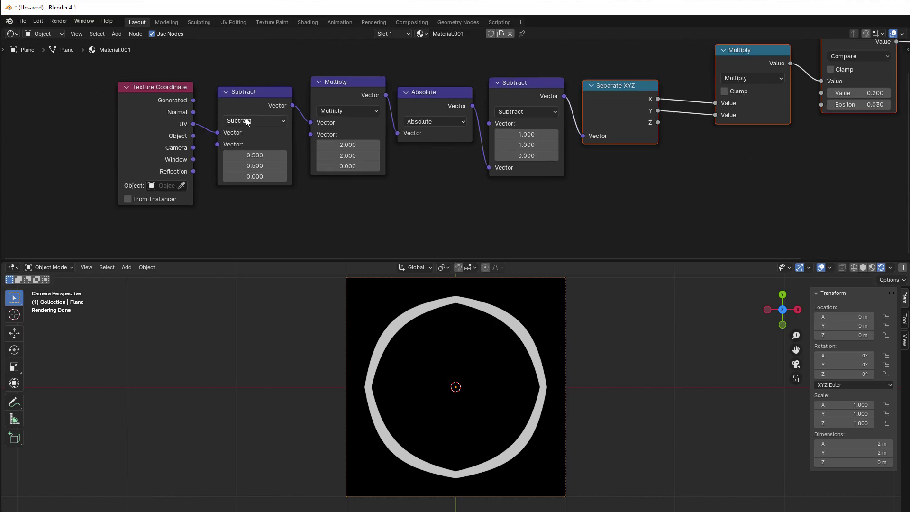
scroll(283, 211, "up", 1)
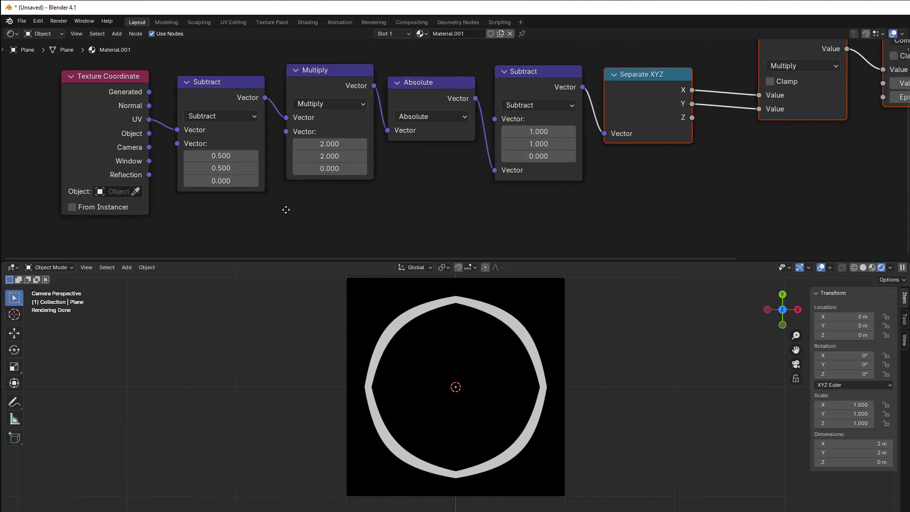
scroll(354, 199, "up", 2)
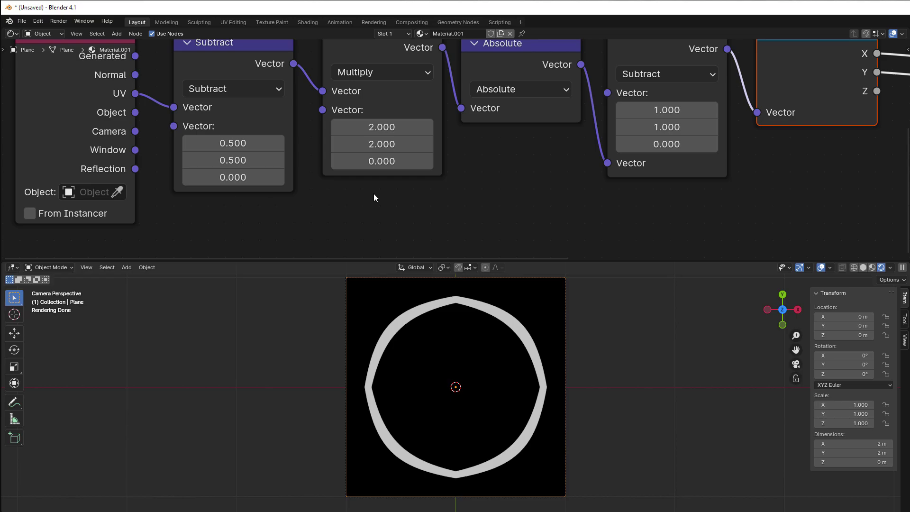
scroll(373, 193, "down", 1)
middle_click_drag(446, 172, 390, 189)
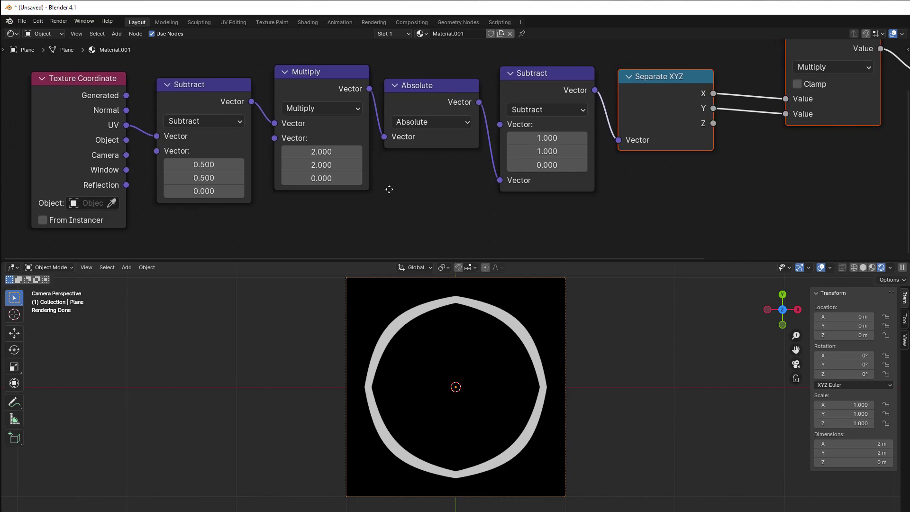
left_click(329, 110)
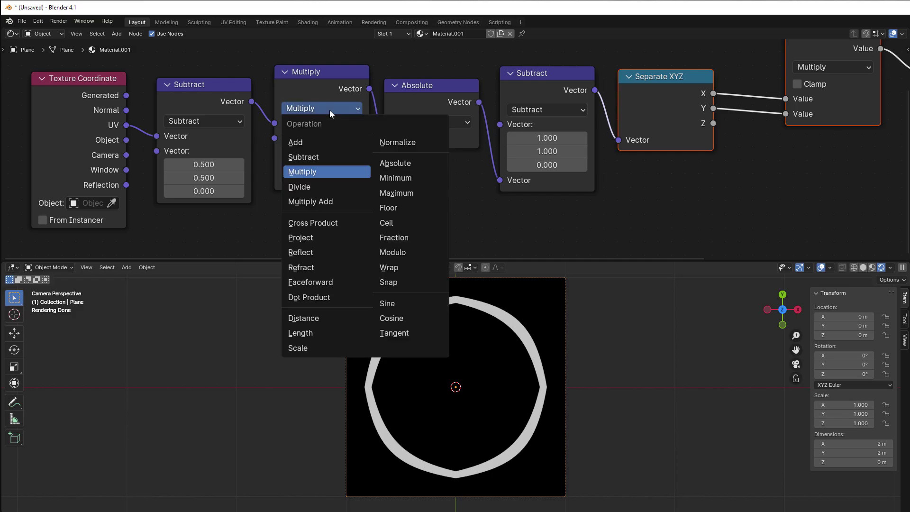
left_click(328, 345)
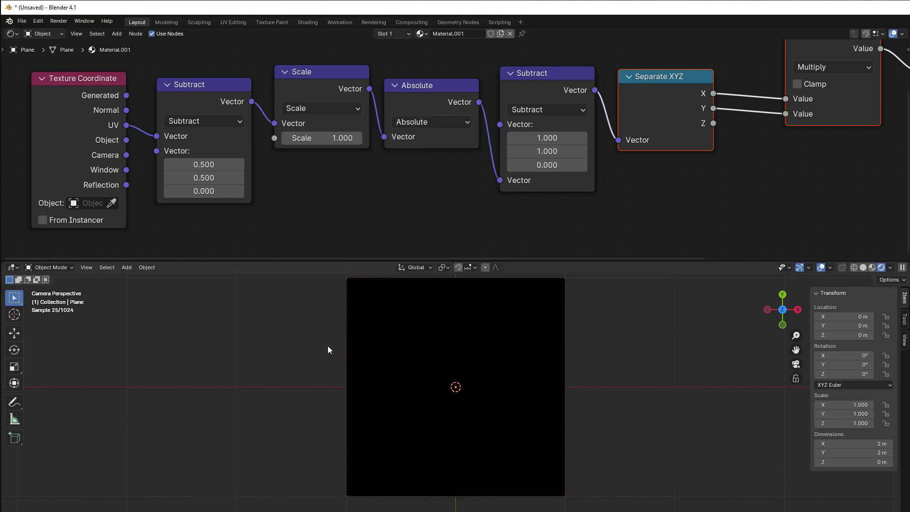
left_click(332, 138)
type("2")
key("Return")
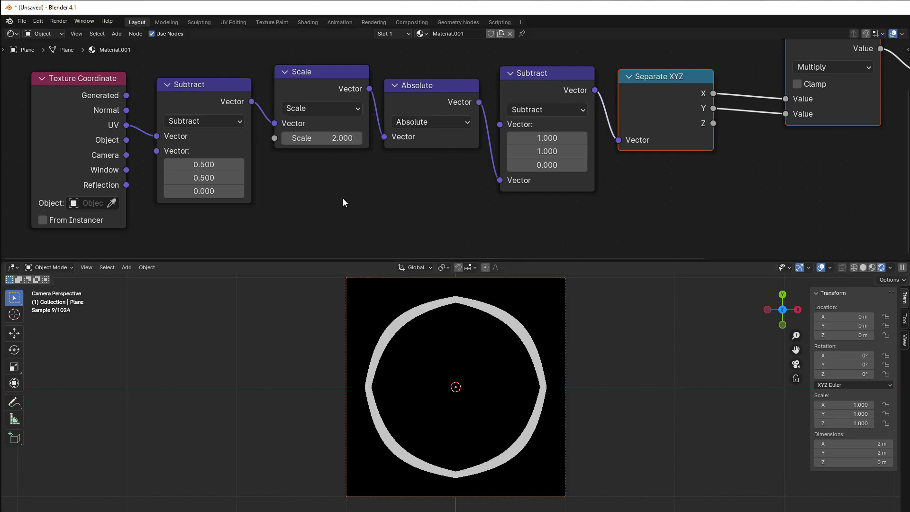
mouse_move(321, 84)
left_mouse_down()
mouse_move(322, 95)
mouse_move(315, 92)
left_mouse_up()
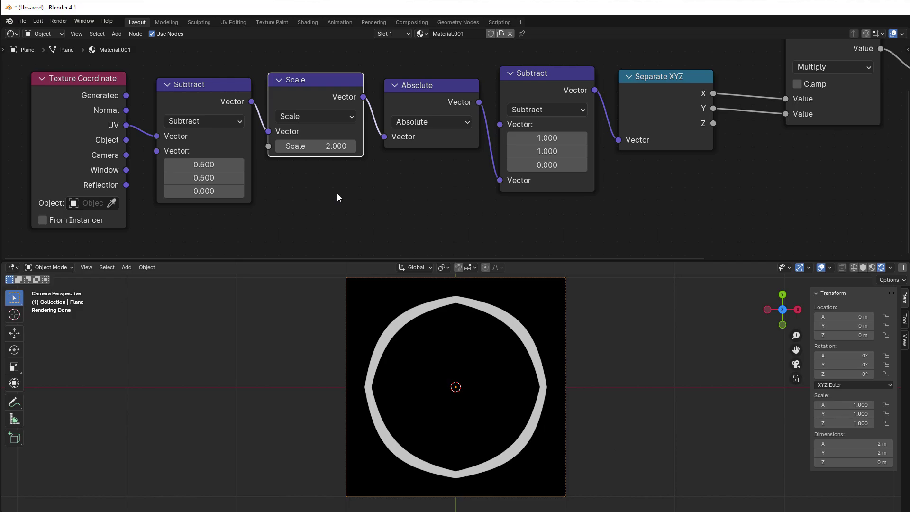
- Try scale values of 3 and 8.5 on the Scale node and set it back to 2
left_click(326, 147)
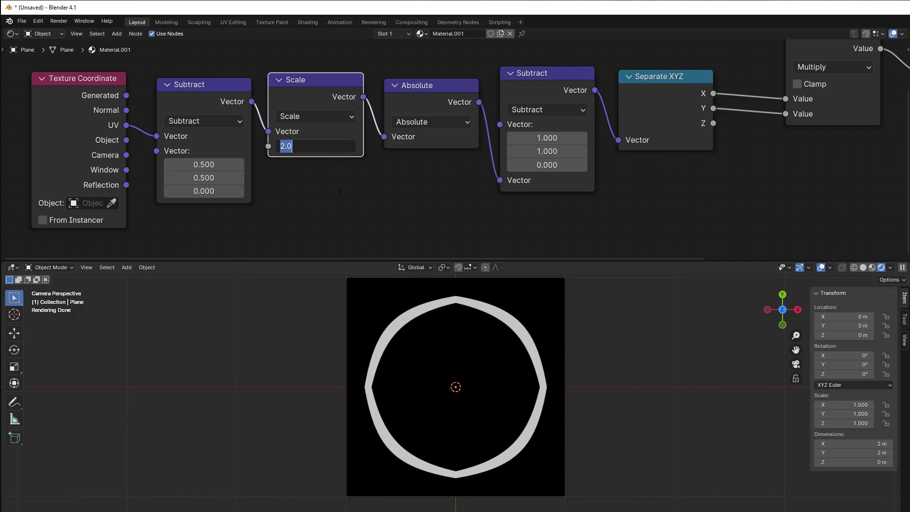
type("3")
key("Return")
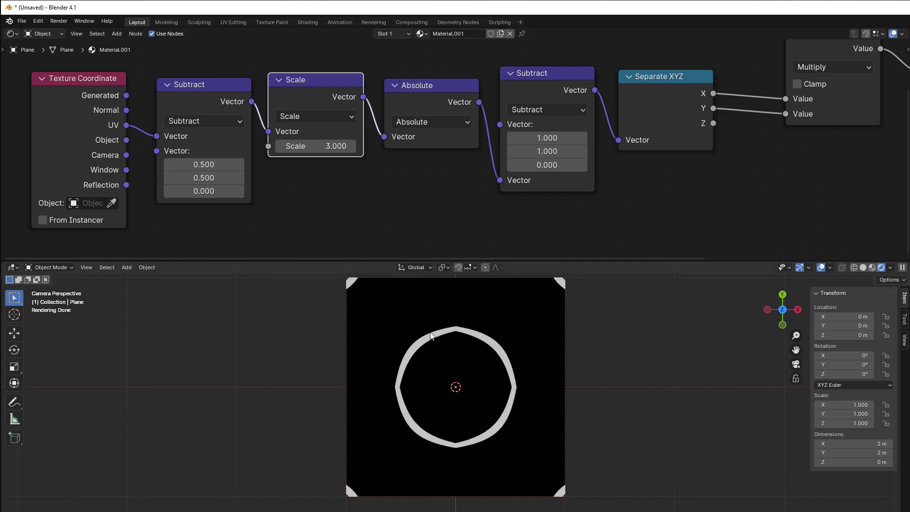
mouse_move(315, 146)
left_mouse_down()
mouse_move(384, 145)
mouse_move(329, 146)
mouse_move(343, 146)
mouse_move(310, 158)
left_mouse_up()
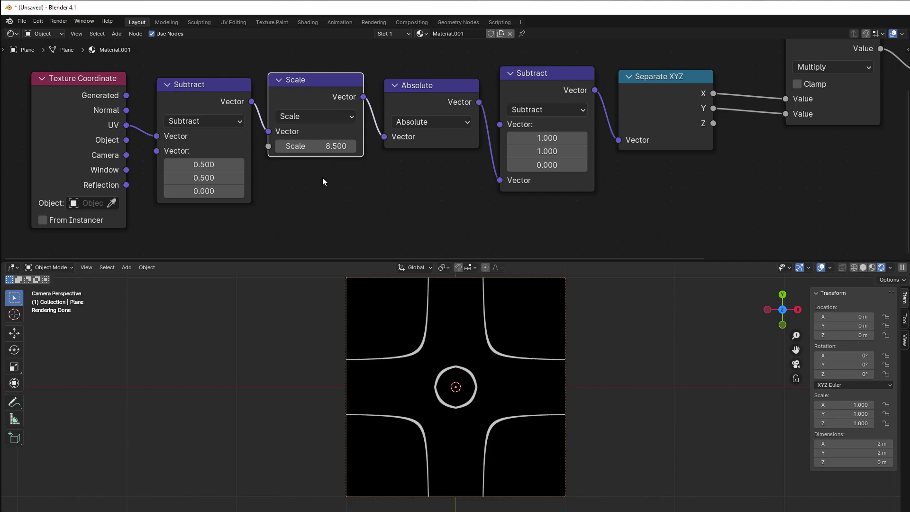
left_click(322, 146)
type("2")
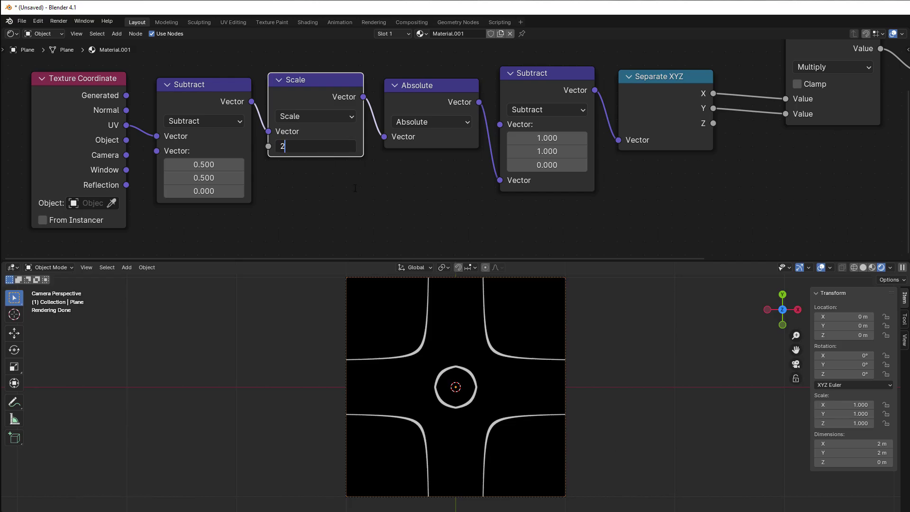
key("Return")
- Move the math Multiply, Compare and Material Output nodes together closer to Separate XYZ
scroll(351, 193, "down", 2)
middle_click_drag(352, 193, 254, 195)
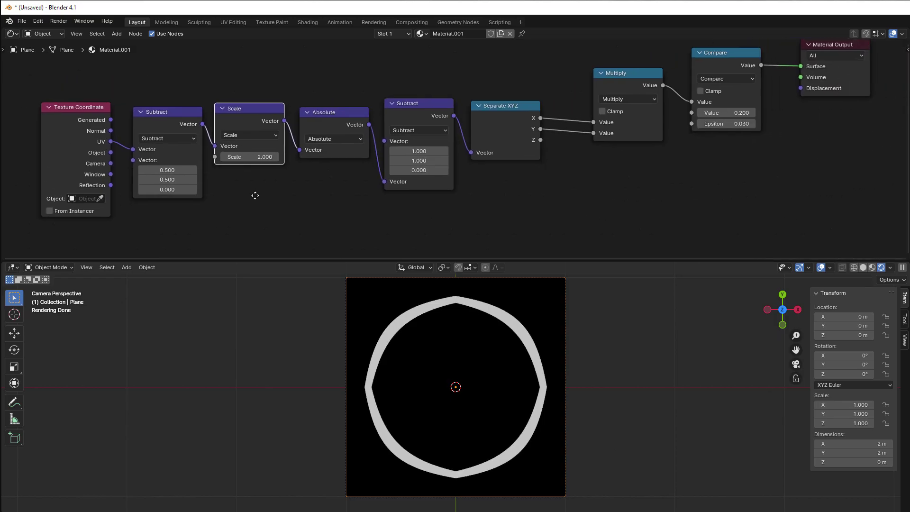
scroll(256, 197, "down", 3)
left_click_drag(579, 40, 769, 168)
left_click_drag(776, 69, 692, 67)
left_click(714, 115)
- Move the Texture Coordinate node slightly farther away from the first vector Subtract node
scroll(487, 177, "up", 2)
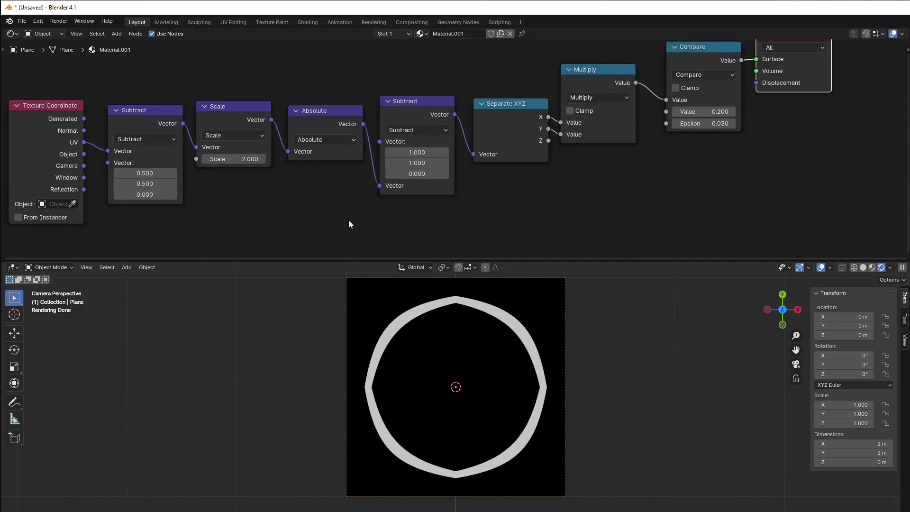
scroll(371, 220, "up", 1)
middle_click_drag(315, 220, 413, 216)
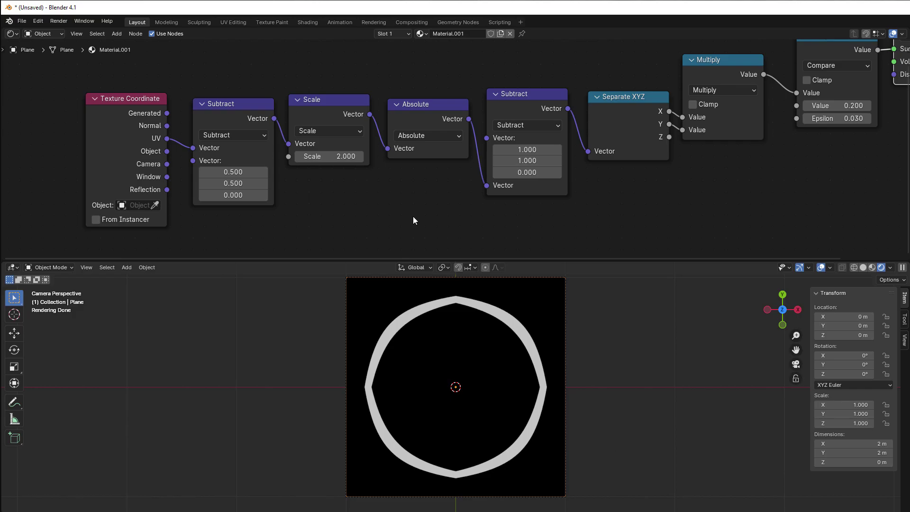
left_click_drag(152, 187, 131, 191)
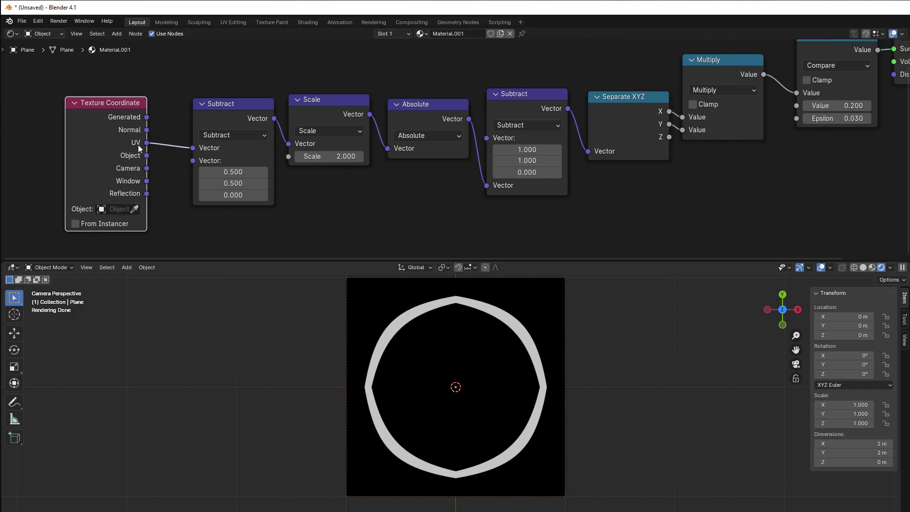